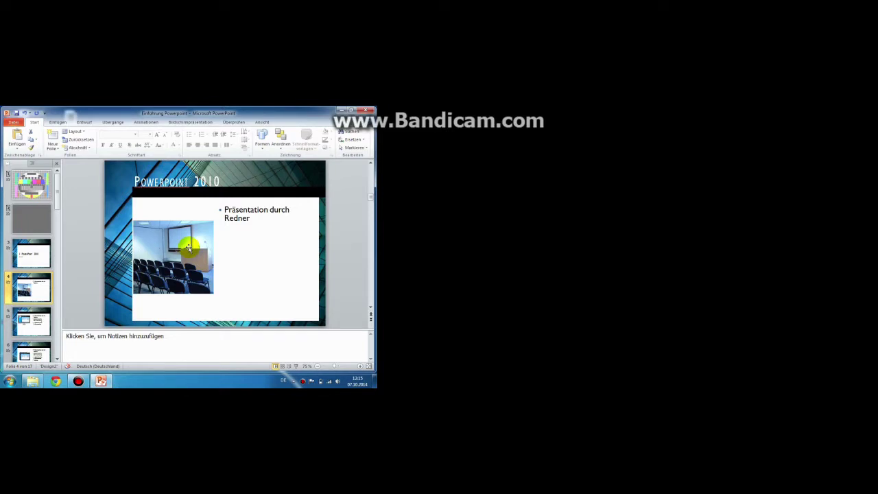
- Set Windows 7 to Duplicate display mode, then reopen the display switcher to choose Extend
key("super+p")
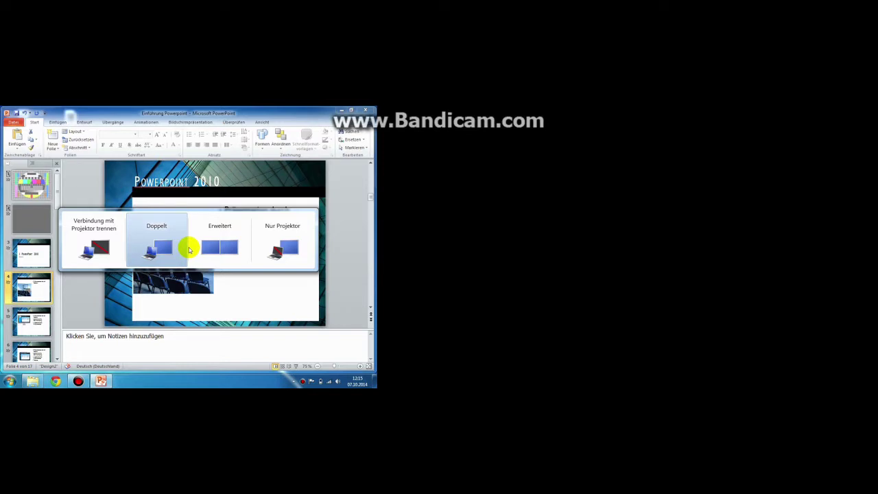
left_click(185, 247)
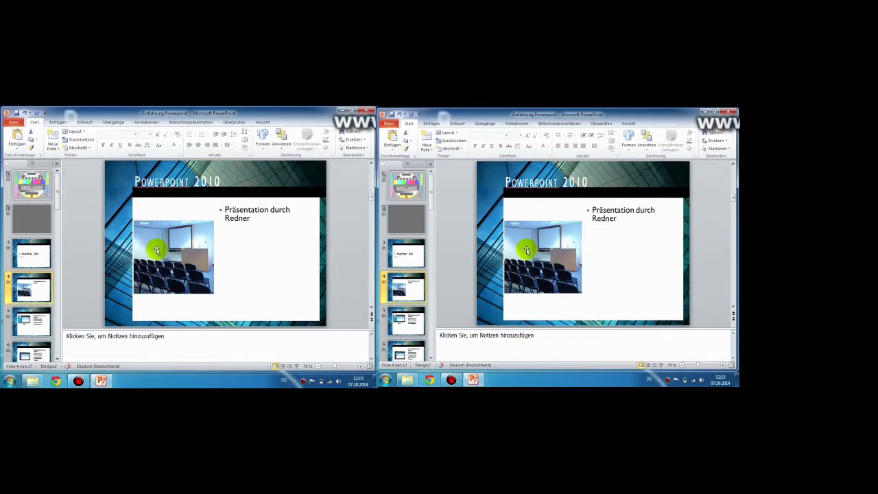
key("super+p")
key("super+p")
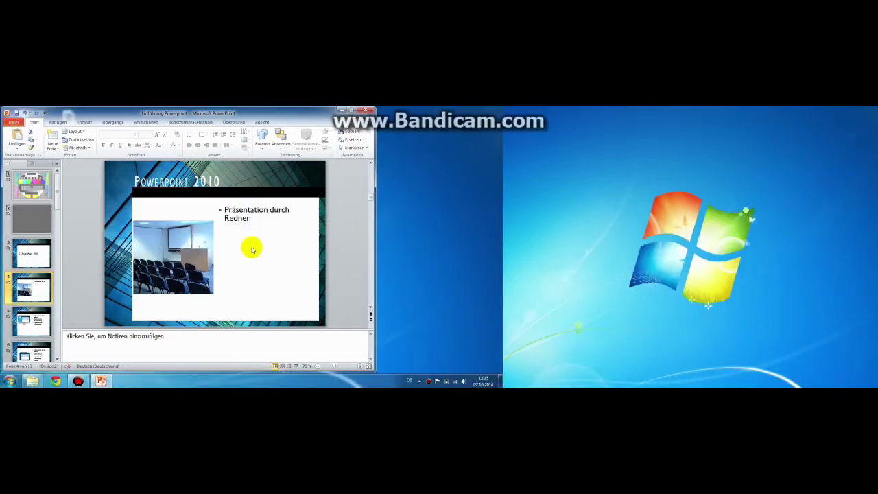
- Move the PowerPoint window back onto the left monitor and maximize it there
mouse_move(258, 114)
left_mouse_down()
mouse_move(319, 149)
mouse_move(809, 147)
mouse_move(741, 190)
mouse_move(774, 187)
mouse_move(764, 147)
mouse_move(766, 162)
mouse_move(777, 159)
mouse_move(771, 165)
left_mouse_up()
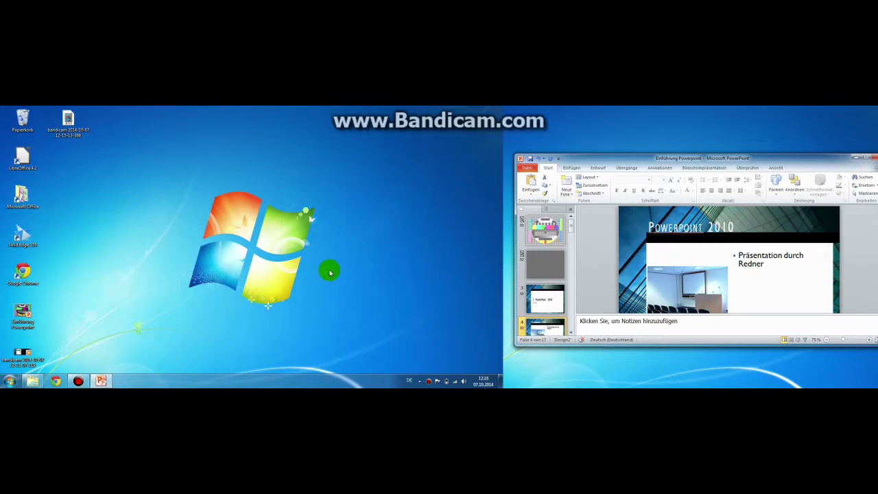
left_click(718, 160)
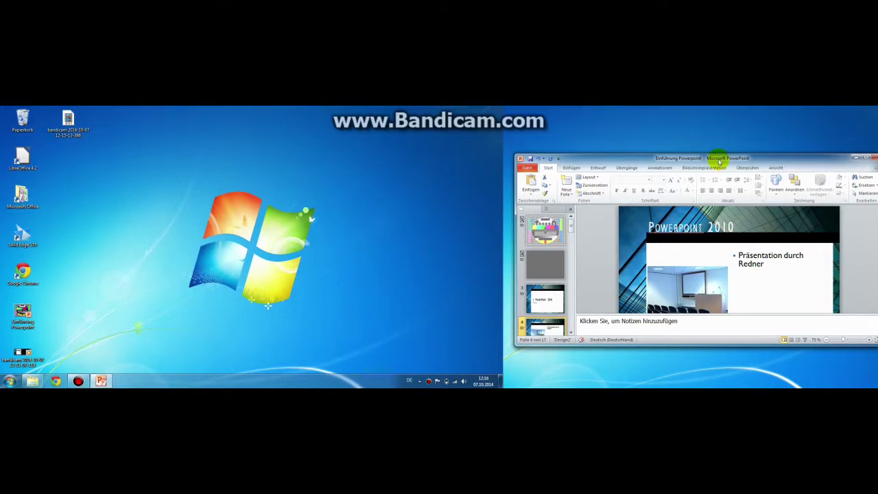
left_click_drag(718, 160, 251, 157)
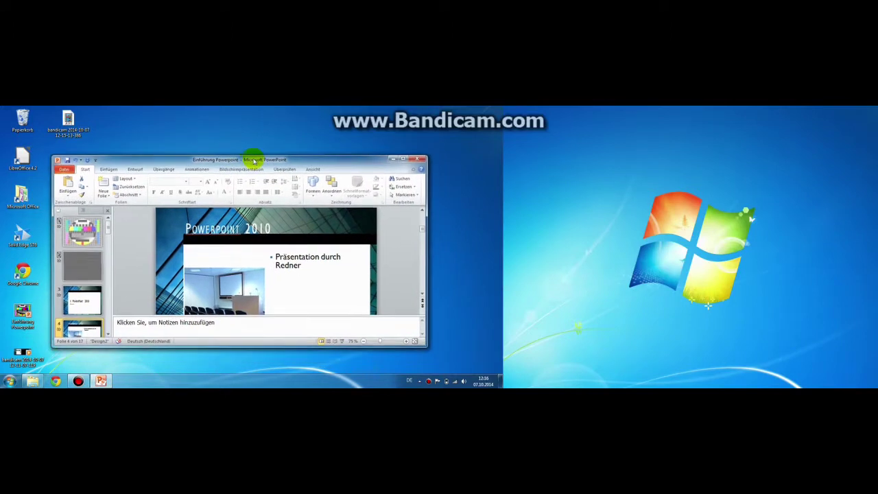
left_click(400, 155)
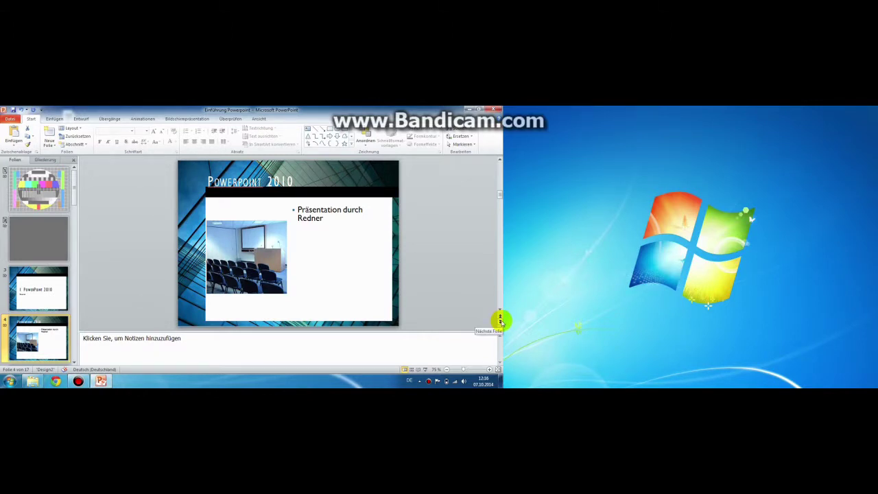
- Turn on Use Presenter View with Monitor 2 for the show, then start it with F5
left_click(177, 120)
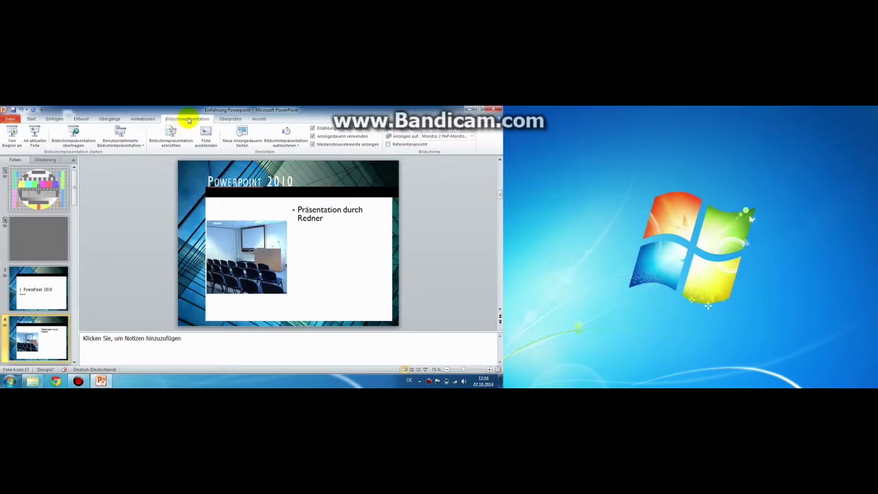
left_click(389, 144)
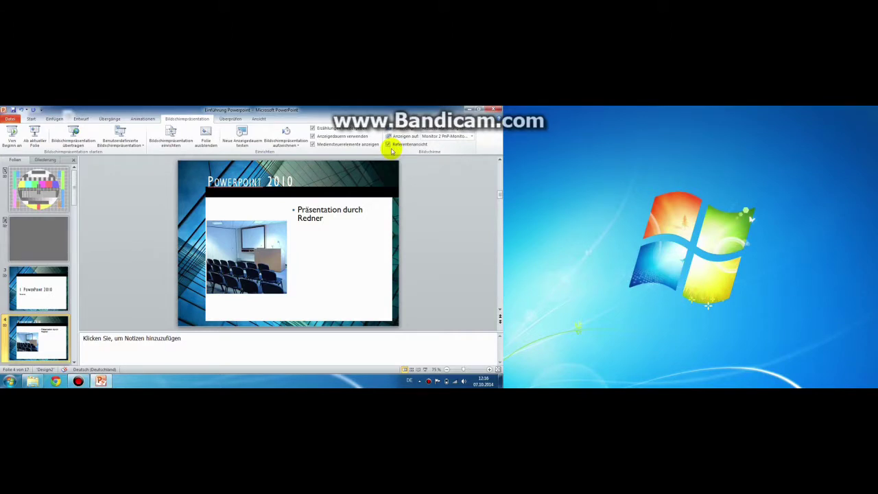
key("F5")
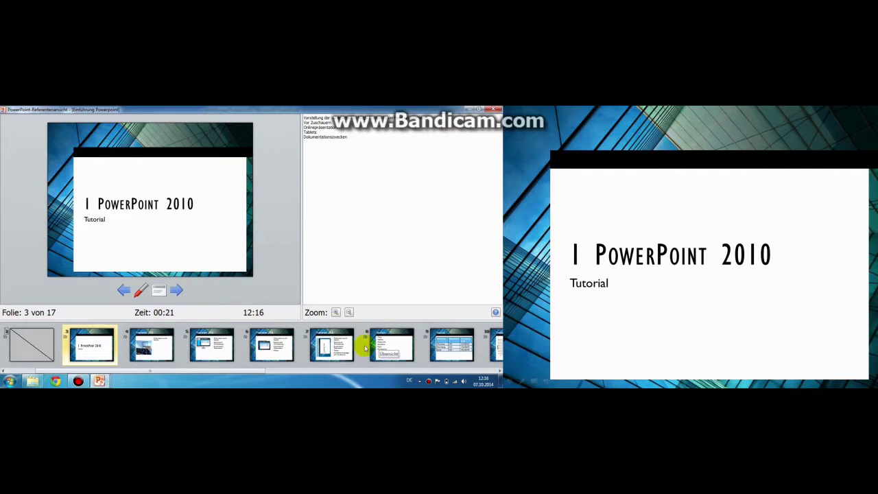
- Zoom the Presenter View speaker notes in two steps for readable text
left_click_drag(175, 369, 153, 369)
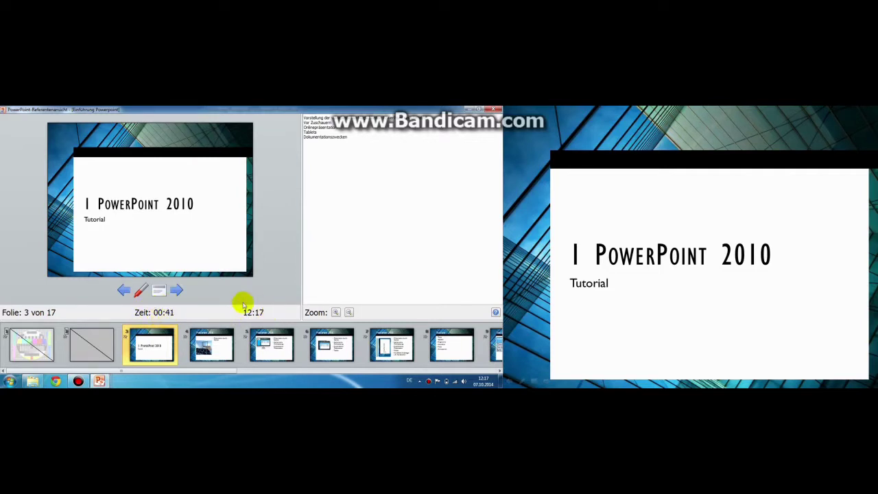
left_click(336, 313)
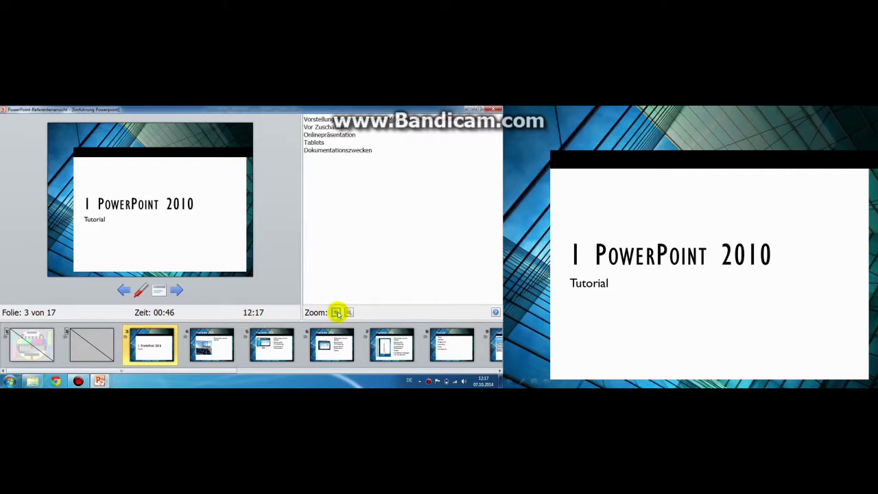
left_click(337, 313)
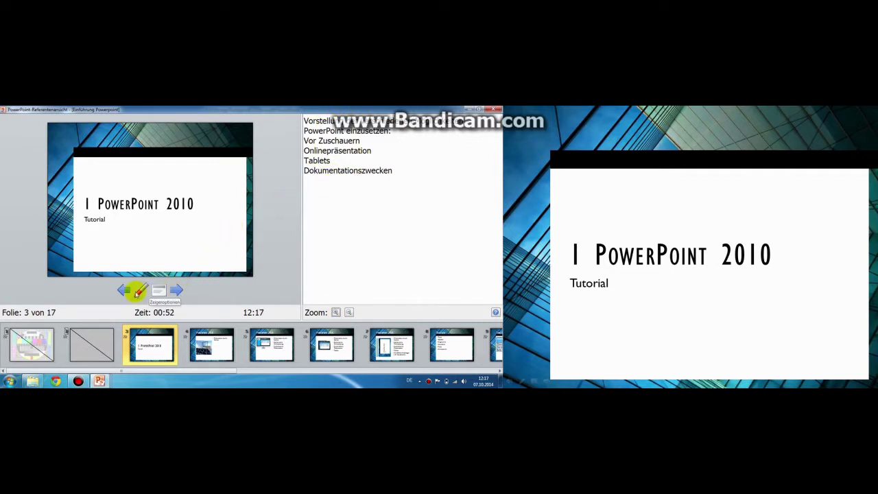
- Advance three slides to slide 6 of 17, showing the tablet image and Tablets bullet
left_click(176, 290)
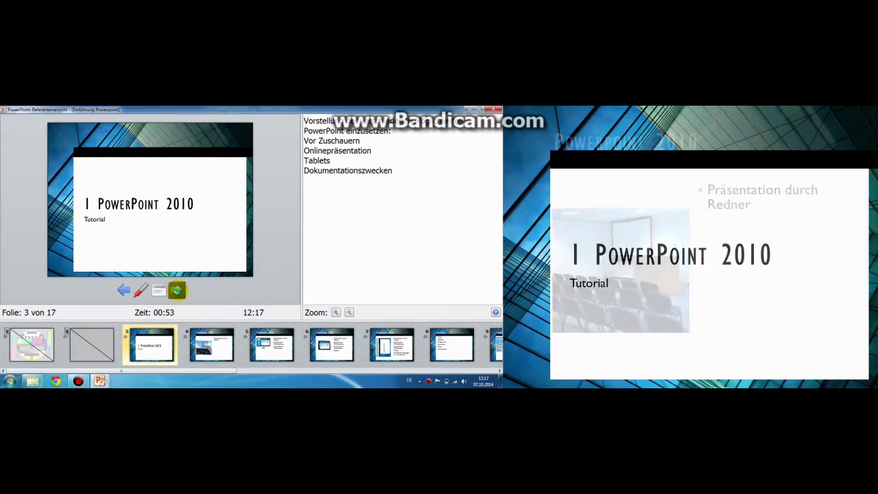
left_click(177, 291)
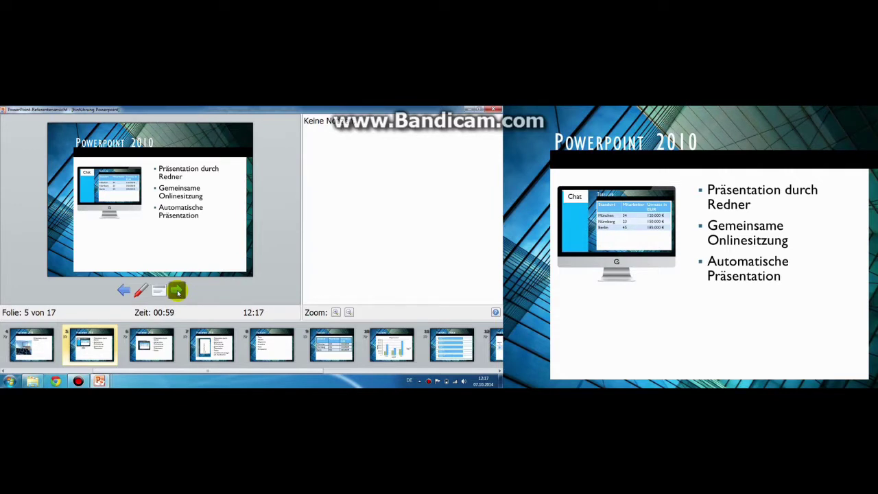
left_click(177, 291)
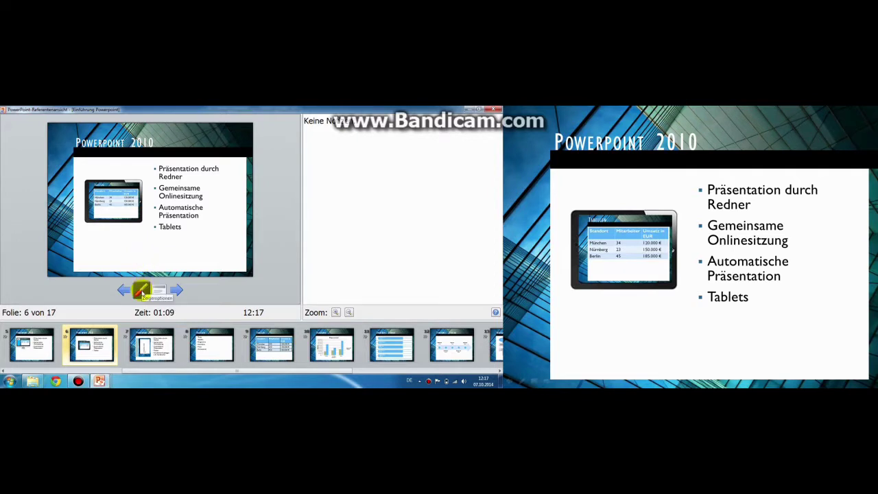
- Draw a red pen circle around the Tablets bullet on slide 6
left_click(141, 290)
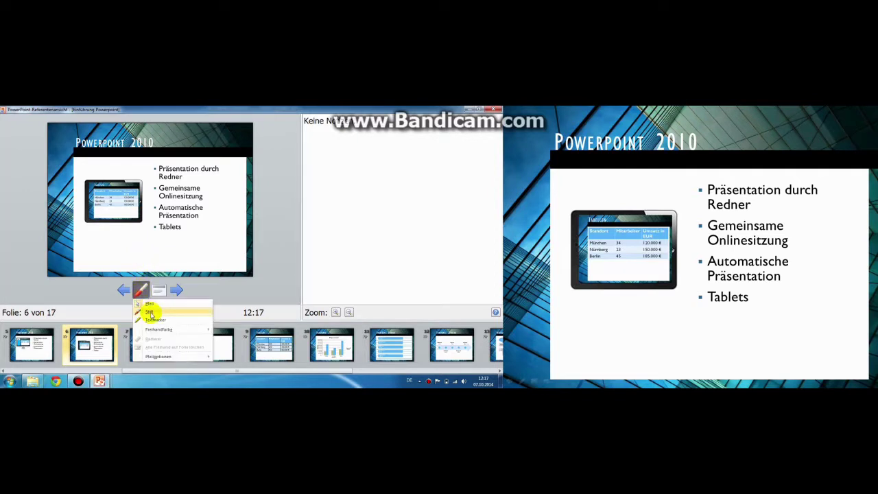
left_click(151, 312)
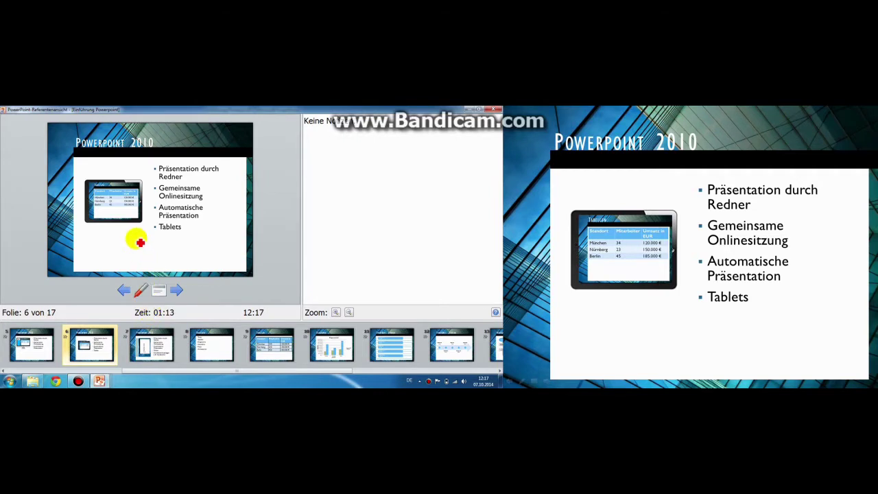
left_click_drag(190, 228, 189, 243)
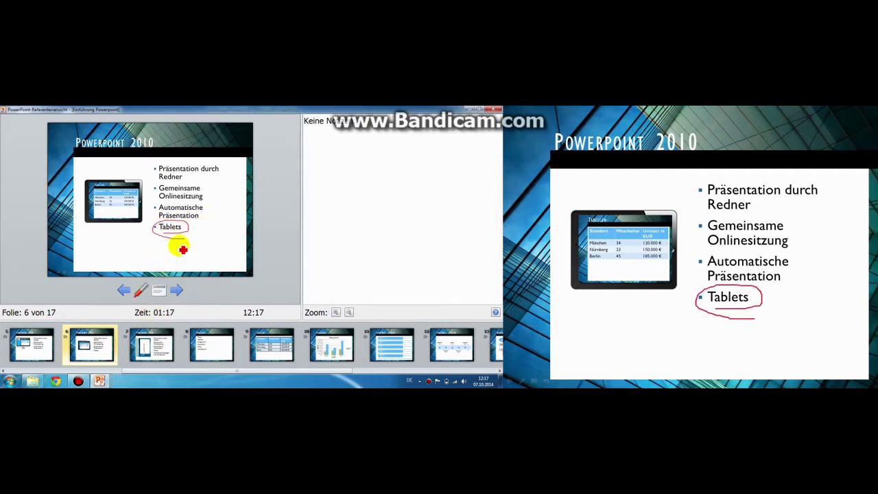
- Highlight 'Gemeinsame Onlinesitzung' in yellow with the highlighter
left_click(142, 290)
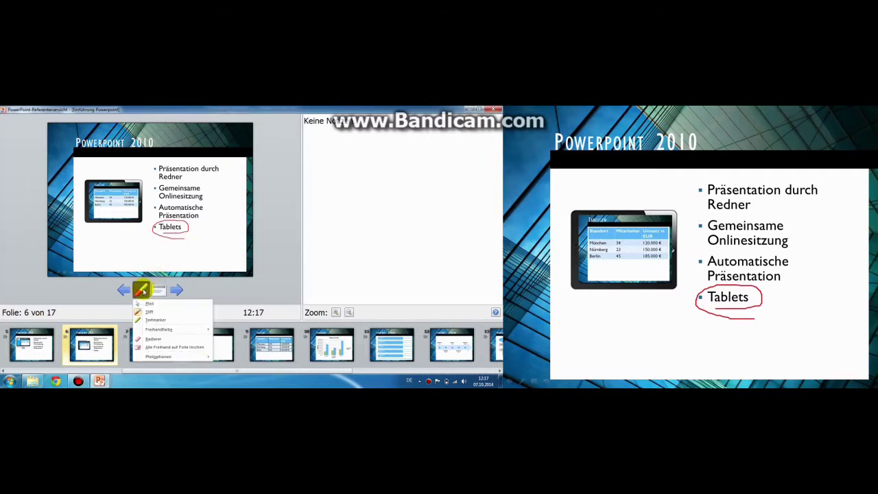
left_click(153, 321)
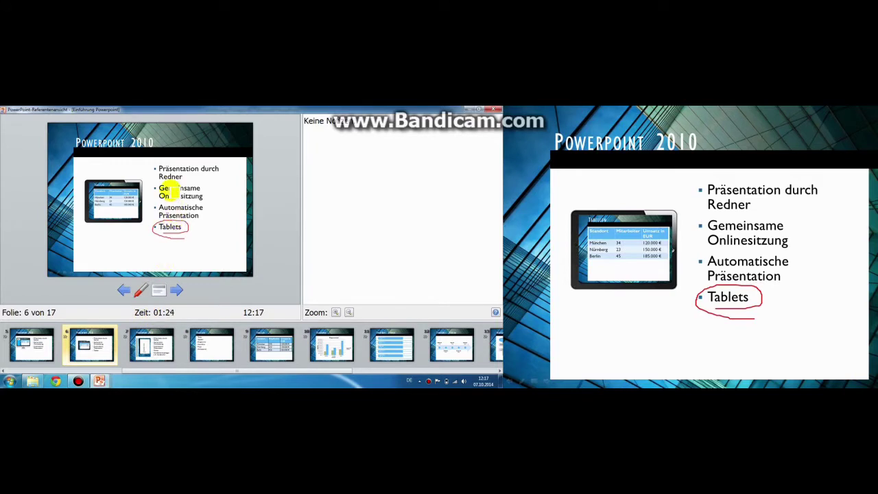
left_click_drag(158, 187, 202, 193)
left_click_drag(202, 193, 200, 199)
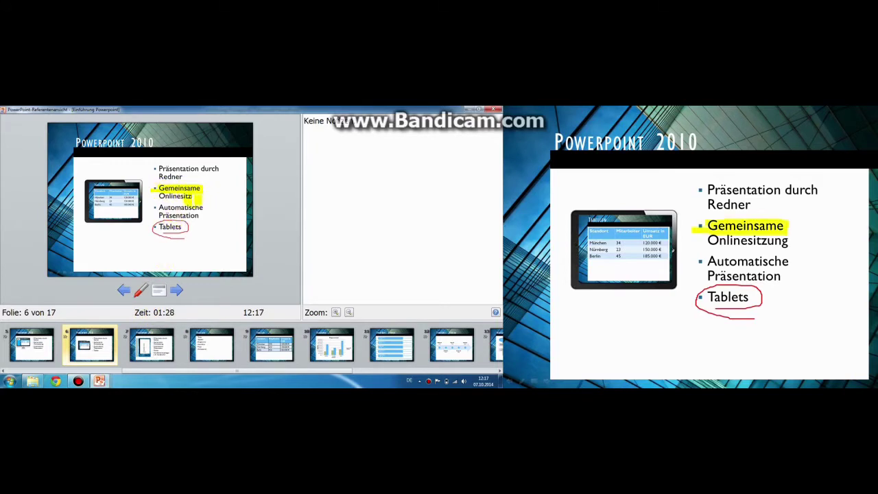
- Erase the red circle around Tablets with the eraser
left_click(140, 290)
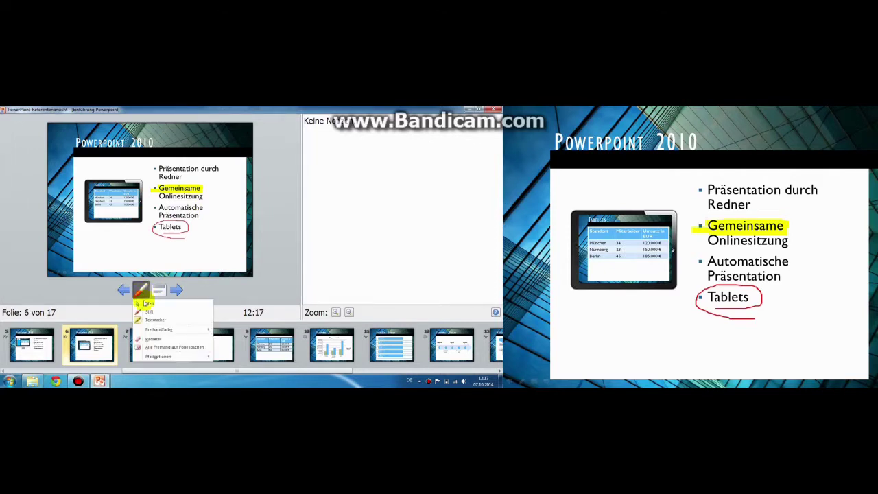
left_click(152, 340)
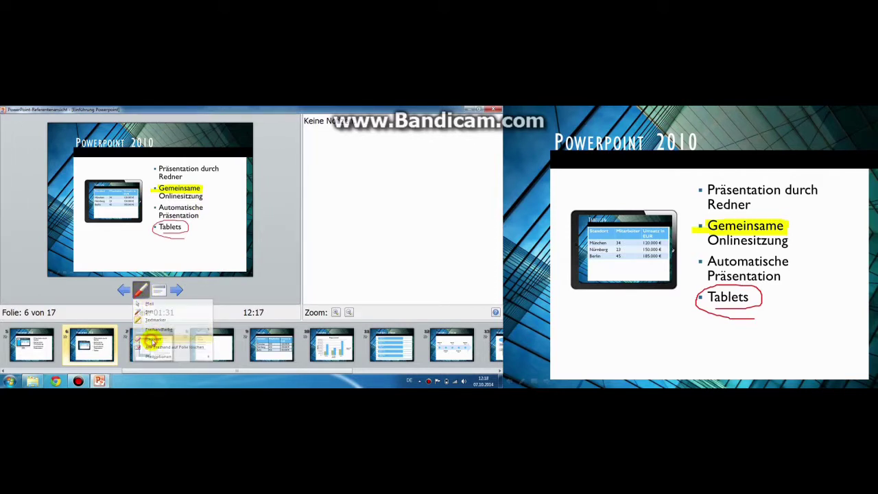
left_click(185, 226)
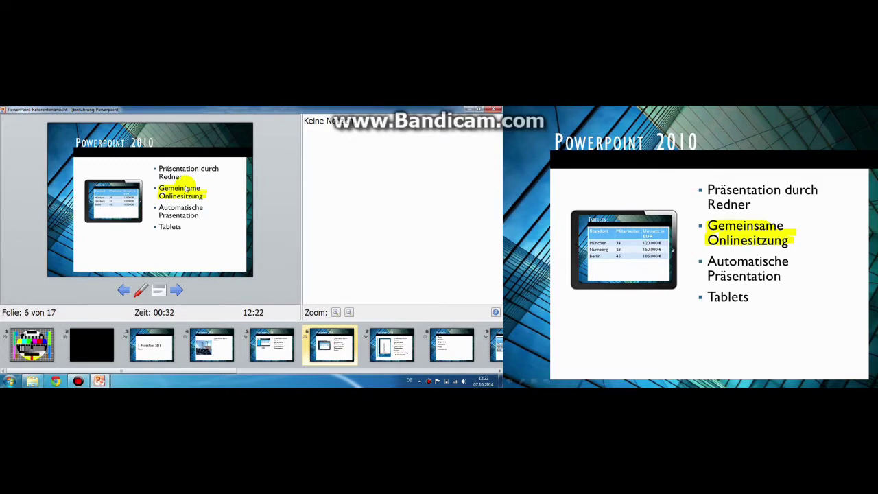
- End the slide show with Esc and discard the ink annotations
key("Escape")
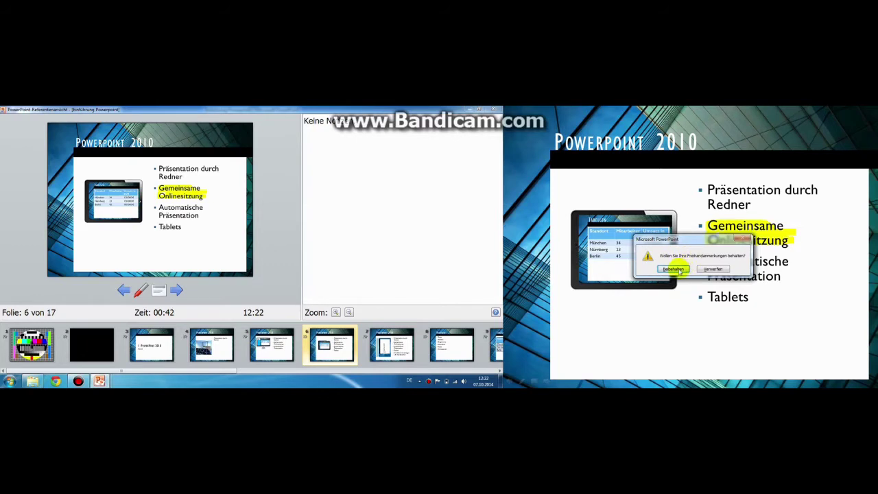
left_click(712, 269)
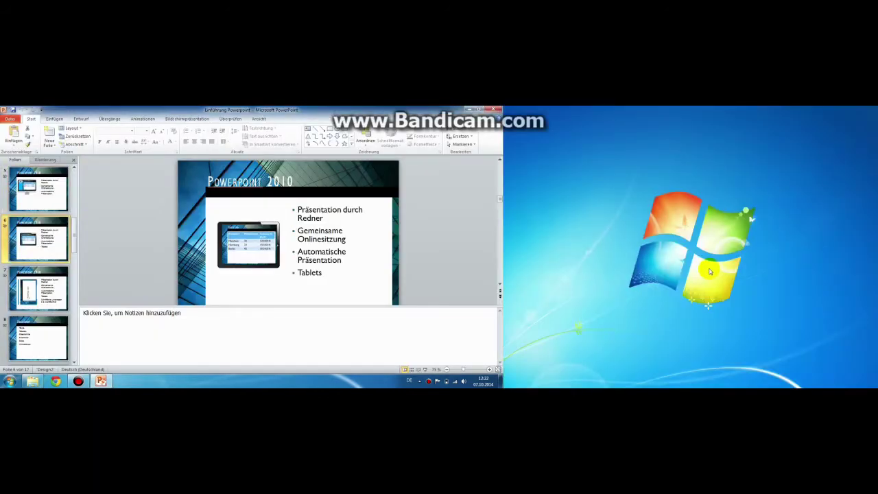